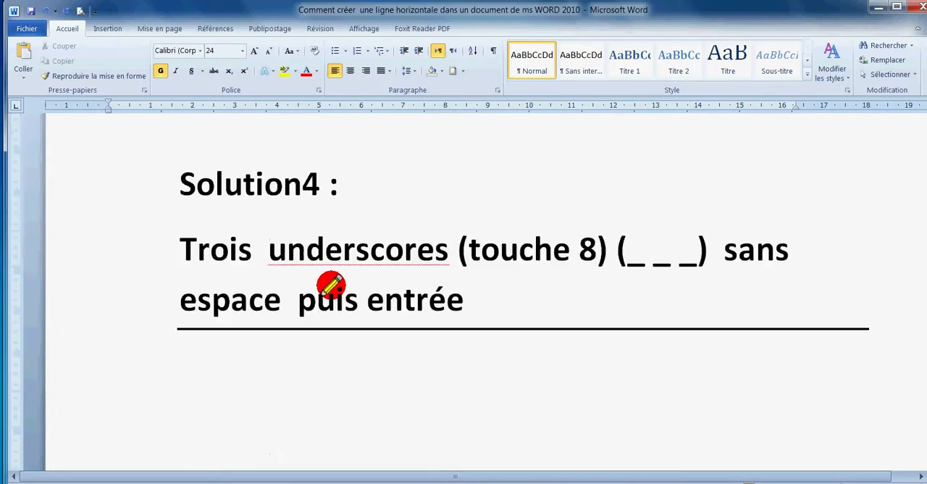
Insert a horizontal line below the Solution4 instructions by entering three underscores (___) without spaces and a paragraph break
{"action": "left_click", "coordinate": [163, 183]}
{"action": "left_click", "coordinate": [161, 246]}
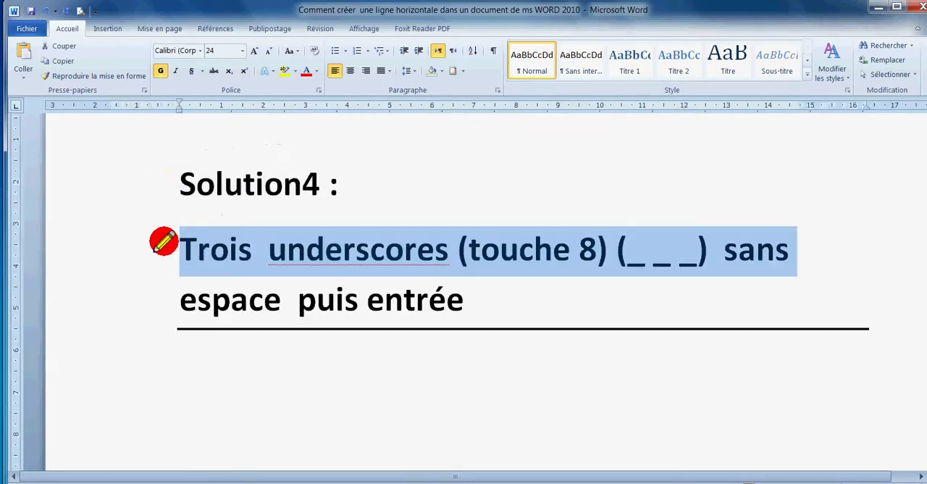
{"action": "left_click", "coordinate": [310, 262]}
{"action": "left_click_drag", "start_coordinate": [192, 251], "coordinate": [520, 280]}
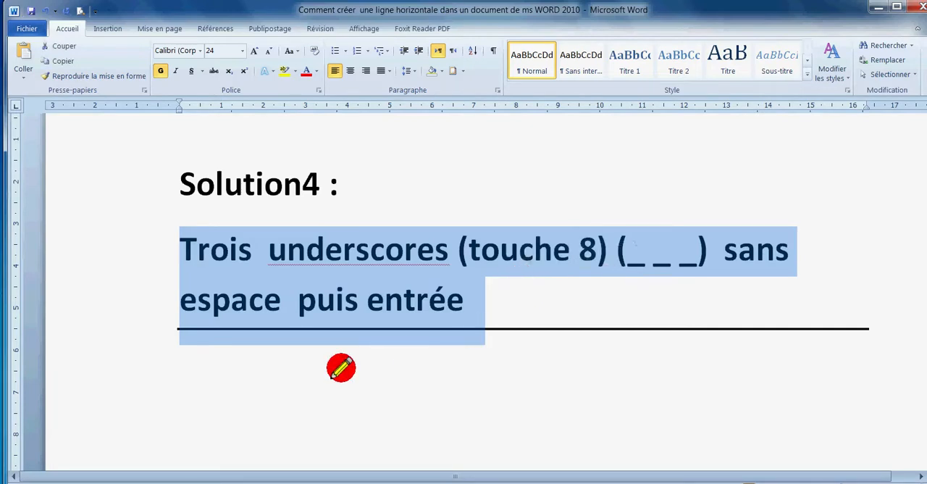
{"action": "left_click", "coordinate": [341, 367]}
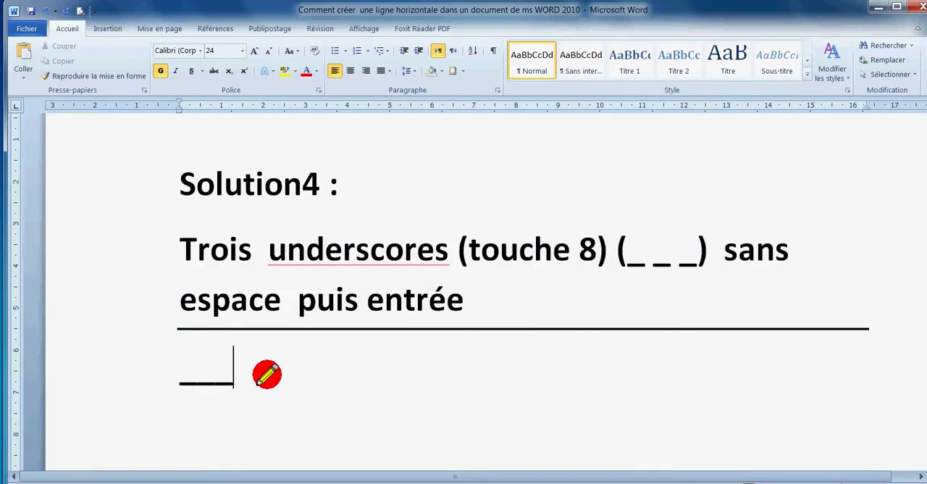
{"action": "type", "text": "___"}
{"action": "key", "text": "Return"}
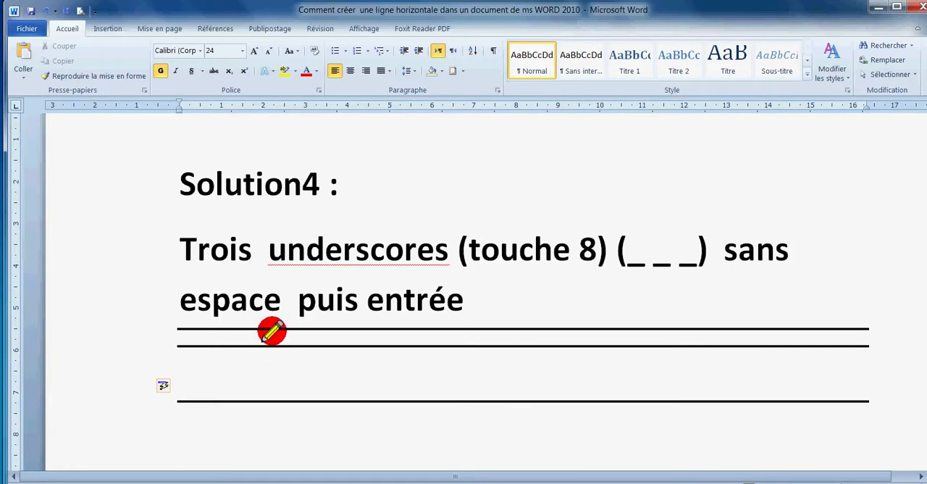
Create another underscore line on the empty paragraph by entering ___ and a paragraph break with the on-screen keyboard, then minimize the keyboard
{"action": "scroll", "coordinate": [272, 332], "scroll_direction": "down", "scroll_amount": 3}
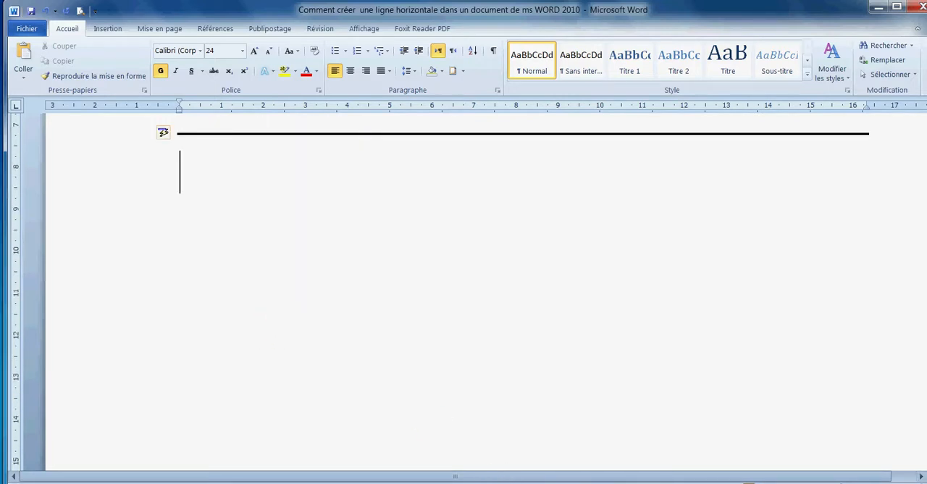
{"action": "mouse_move", "coordinate": [480, 471]}
{"action": "left_click", "coordinate": [480, 439]}
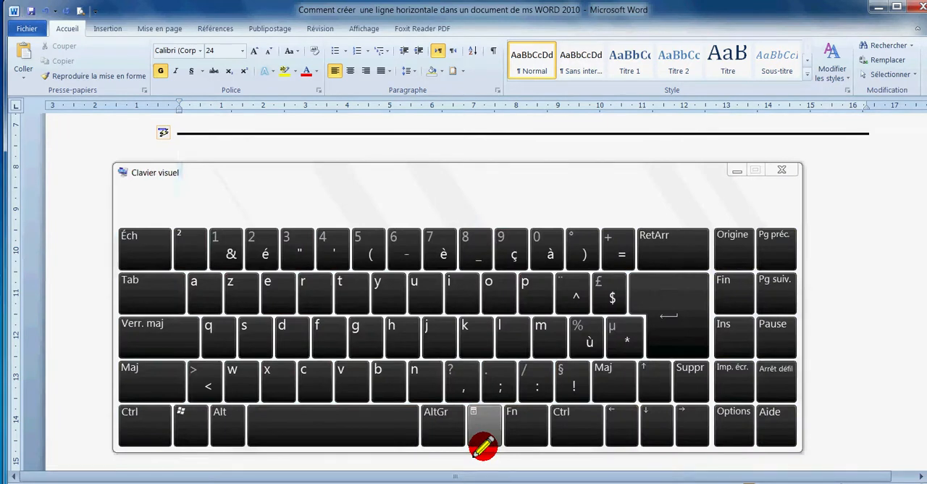
{"action": "left_click", "coordinate": [471, 250]}
{"action": "left_click", "coordinate": [471, 250]}
{"action": "left_click", "coordinate": [472, 252]}
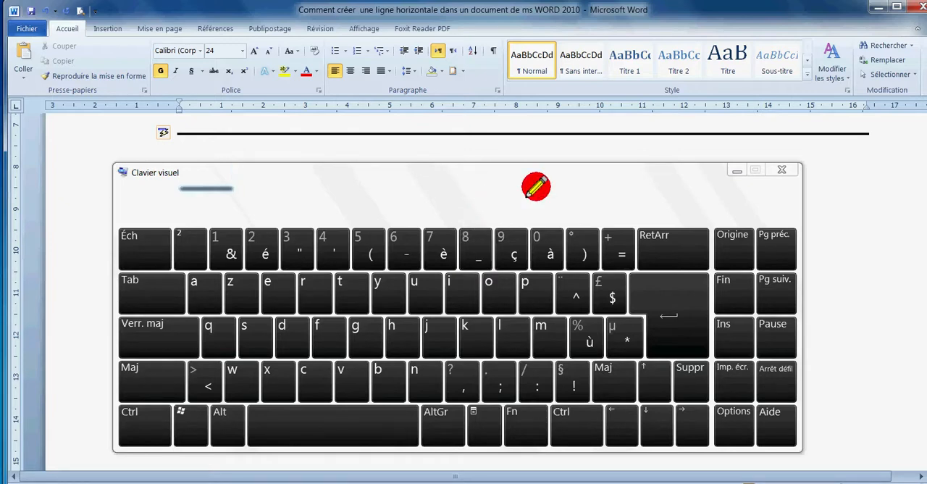
{"action": "left_click_drag", "start_coordinate": [594, 178], "coordinate": [598, 212]}
{"action": "left_click", "coordinate": [685, 340]}
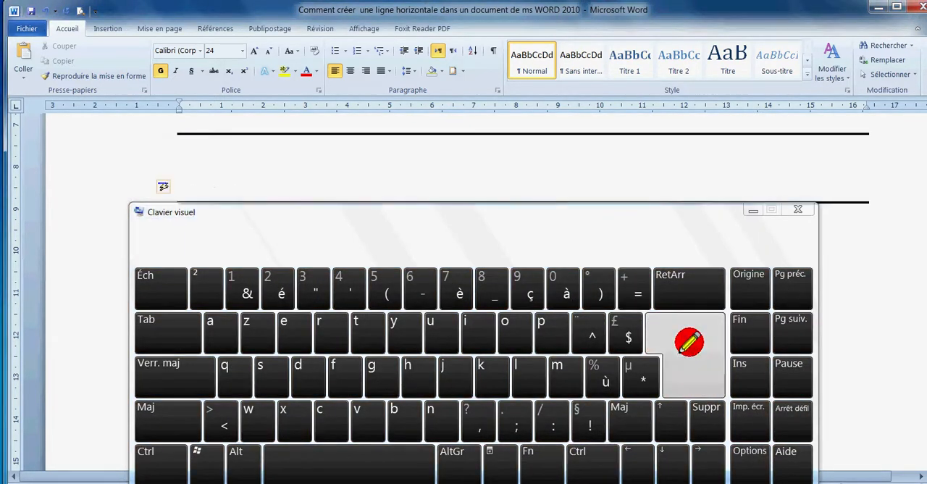
{"action": "left_click", "coordinate": [754, 209]}
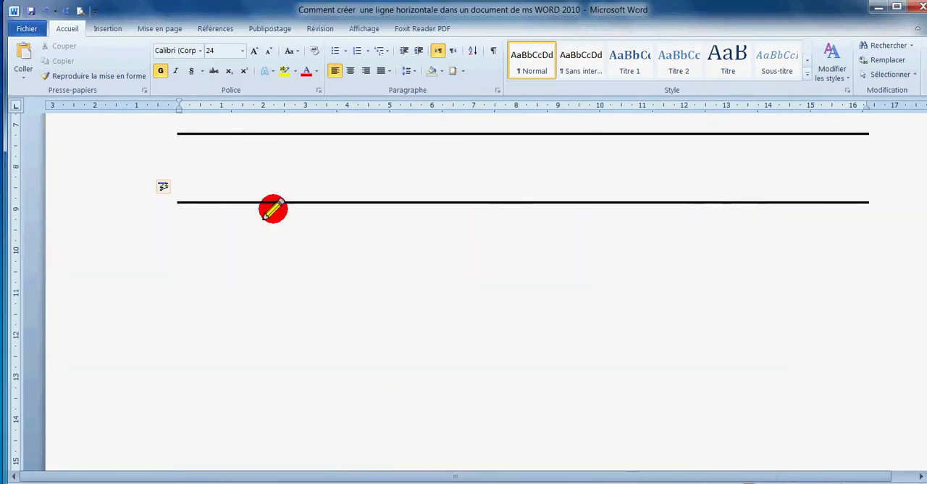
Insert a triple horizontal line below the Solution5 instructions by entering ### and a paragraph break
{"action": "scroll", "coordinate": [348, 305], "scroll_direction": "down", "scroll_amount": 4}
{"action": "scroll", "coordinate": [348, 305], "scroll_direction": "down", "scroll_amount": 6}
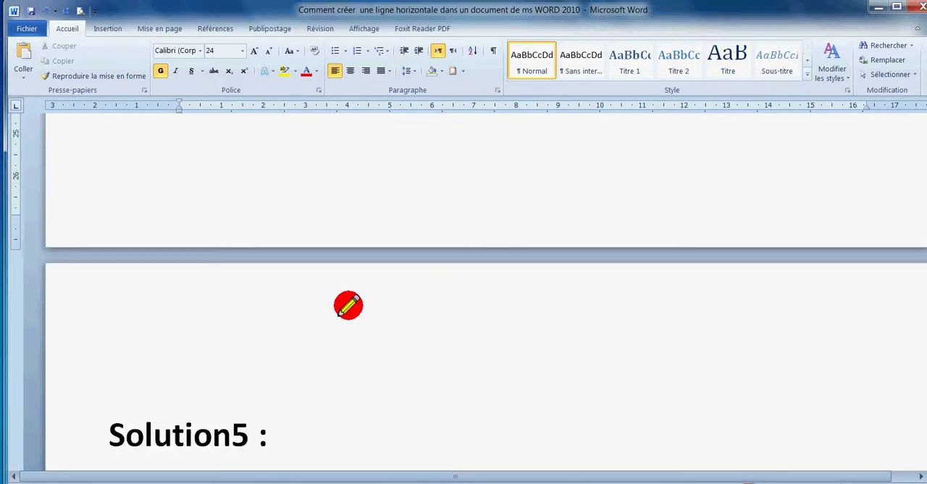
{"action": "left_click_drag", "start_coordinate": [113, 220], "coordinate": [253, 217]}
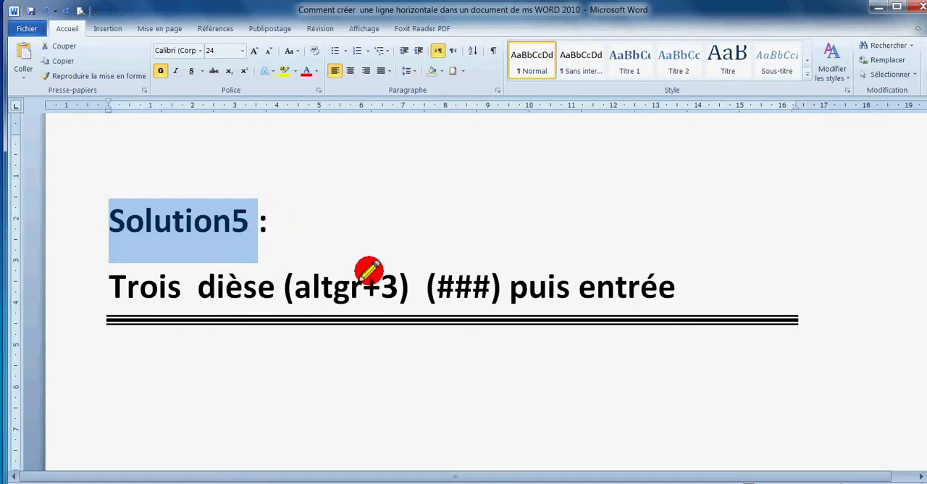
{"action": "left_click", "coordinate": [380, 286]}
{"action": "left_click_drag", "start_coordinate": [479, 283], "coordinate": [444, 282]}
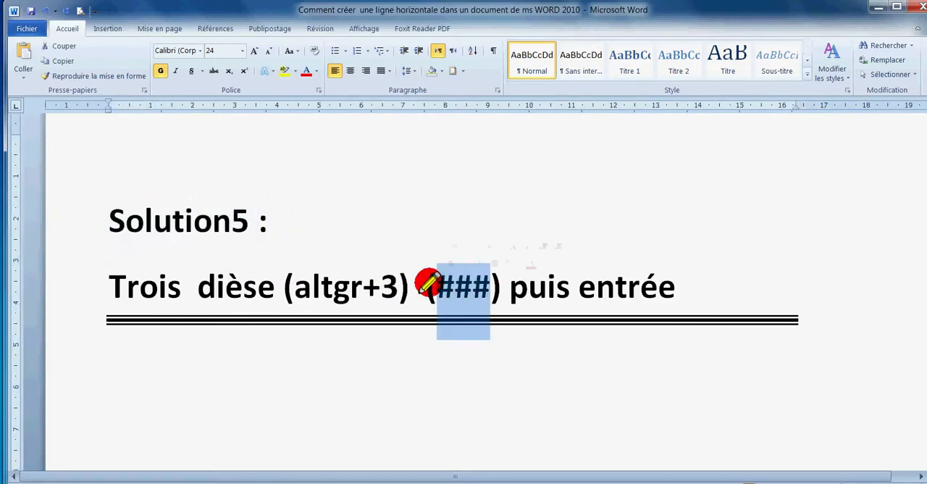
{"action": "left_click", "coordinate": [425, 284]}
{"action": "left_click", "coordinate": [163, 370]}
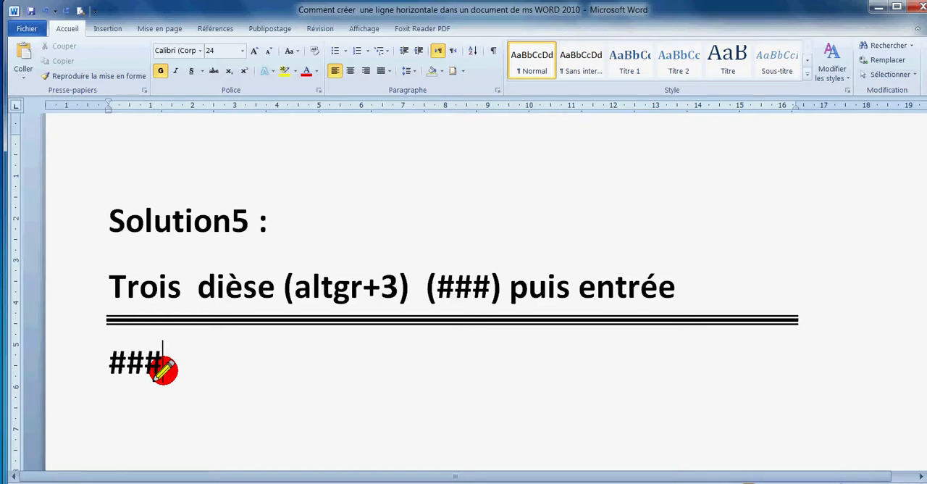
{"action": "key", "text": "Return"}
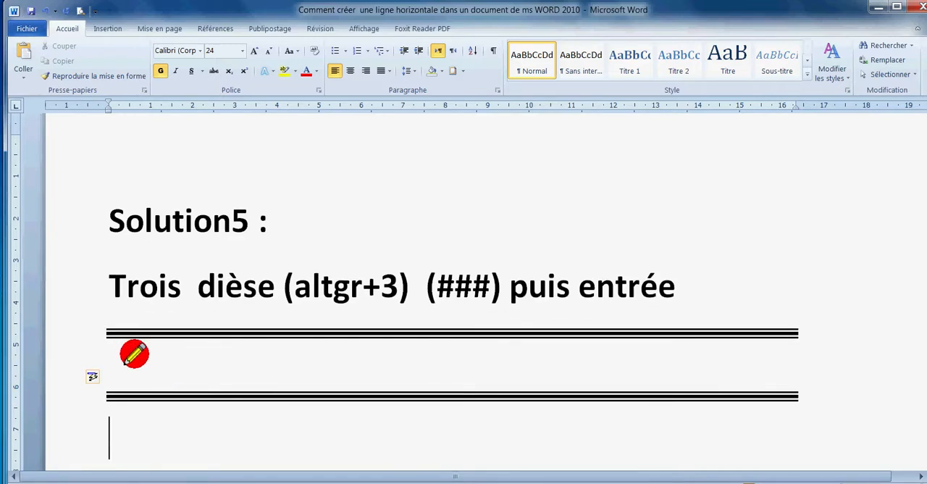
Restore the on-screen keyboard and reposition it over the document so that its whole layout is visible
{"action": "scroll", "coordinate": [320, 438], "scroll_direction": "down", "scroll_amount": 2}
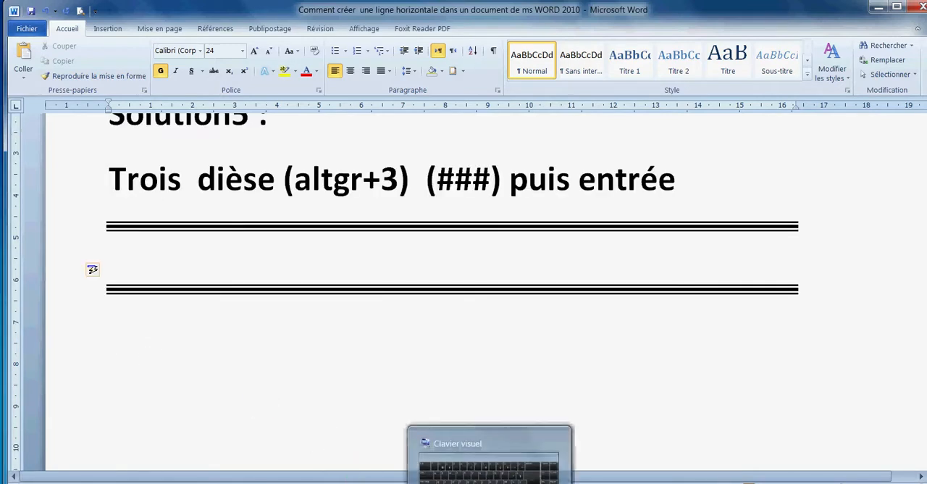
{"action": "left_click", "coordinate": [484, 454]}
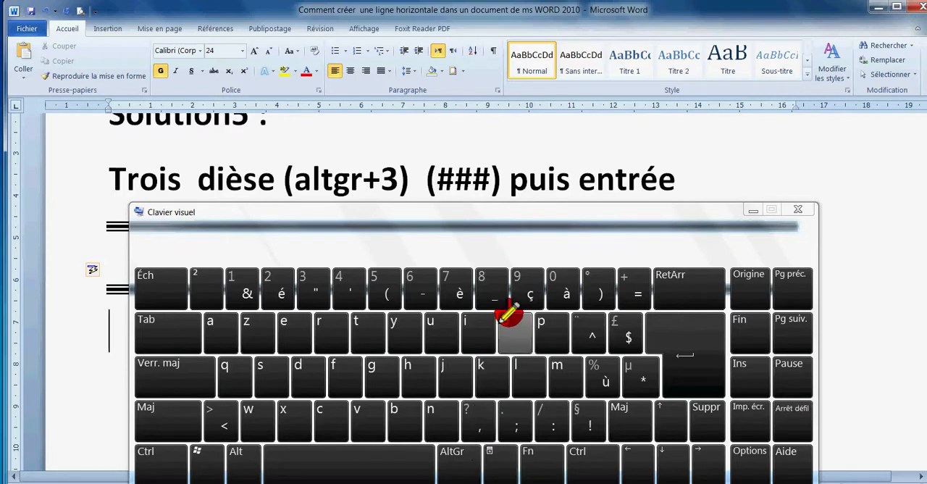
{"action": "left_click_drag", "start_coordinate": [478, 207], "coordinate": [597, 244]}
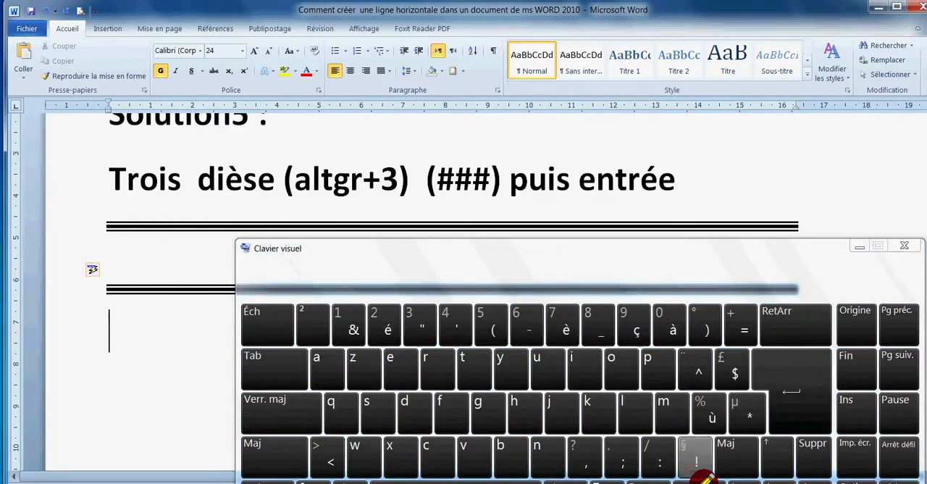
{"action": "left_click_drag", "start_coordinate": [703, 268], "coordinate": [697, 202]}
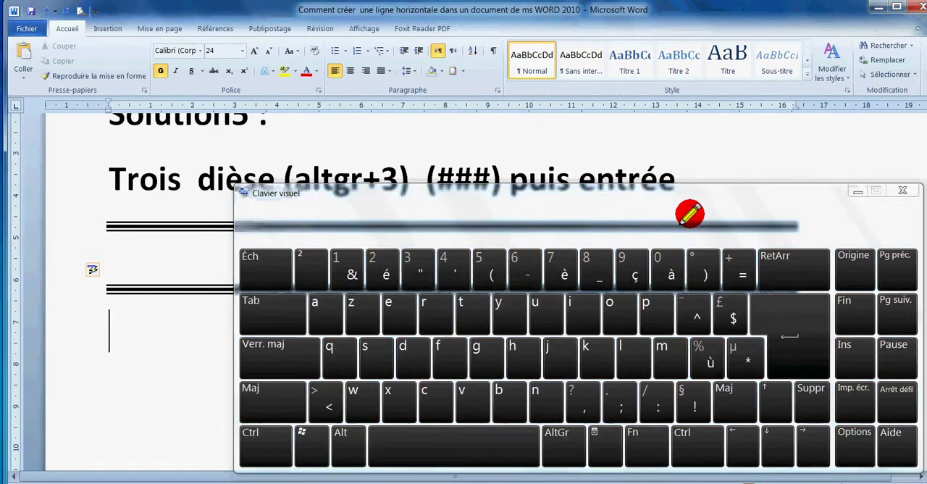
Try to create another triple line by entering ### and a paragraph break with the on-screen keyboard, then minimize the keyboard
{"action": "left_click", "coordinate": [561, 440]}
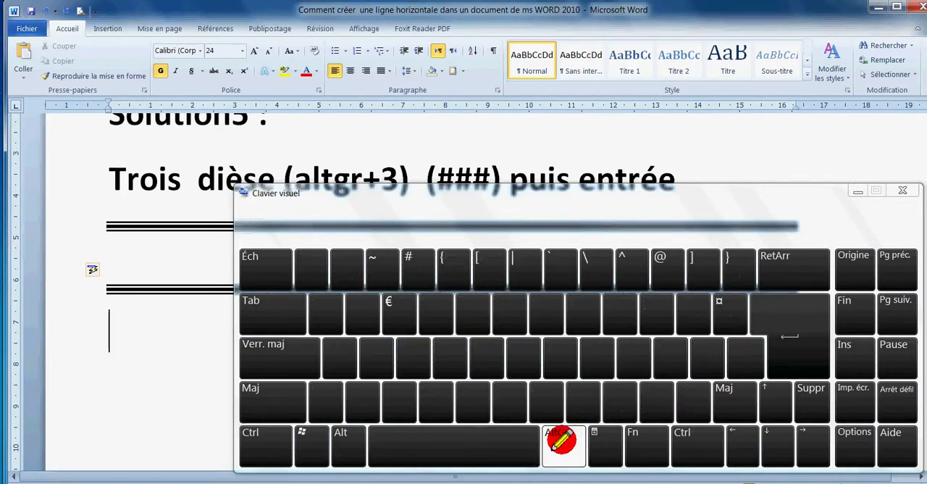
{"action": "left_click", "coordinate": [417, 267]}
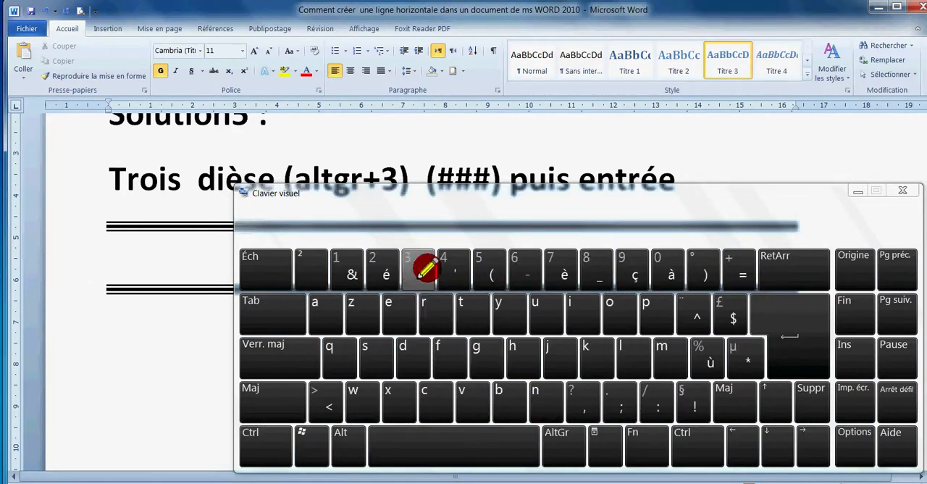
{"action": "left_click", "coordinate": [562, 439]}
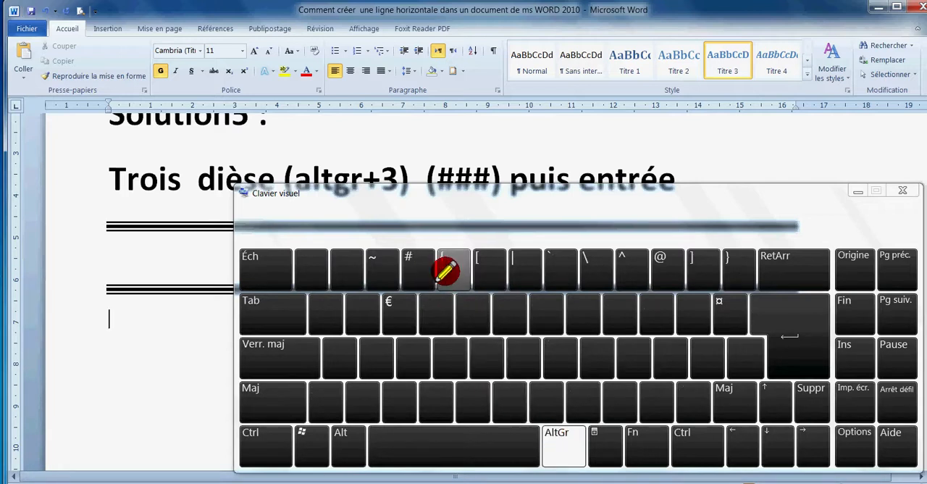
{"action": "left_click", "coordinate": [419, 268]}
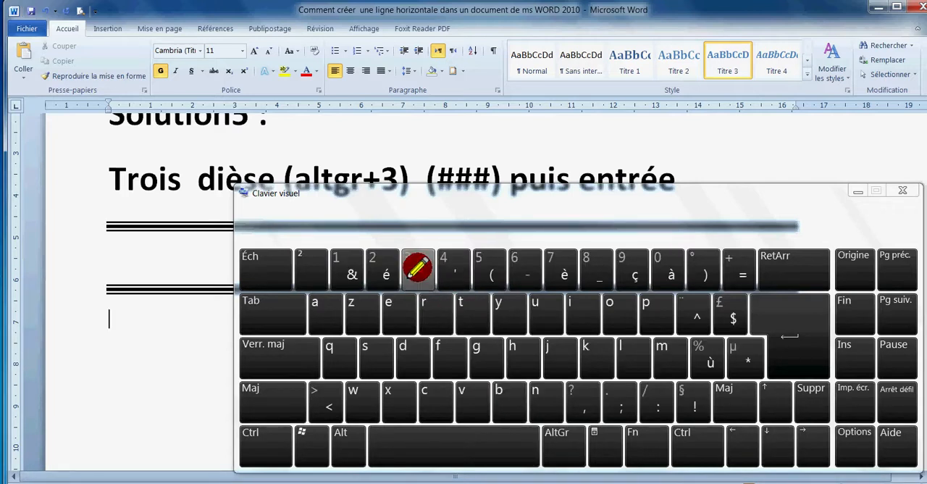
{"action": "left_click", "coordinate": [553, 435]}
{"action": "left_click", "coordinate": [418, 268]}
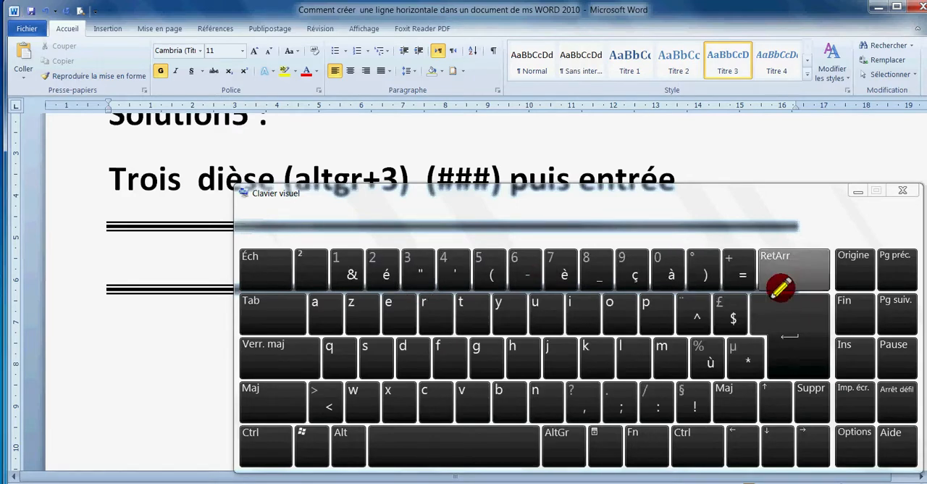
{"action": "left_click", "coordinate": [787, 322]}
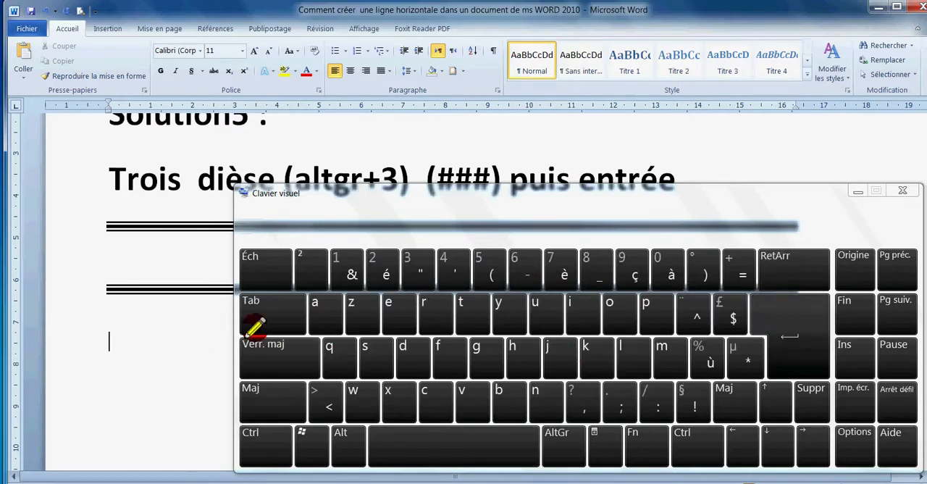
{"action": "left_click", "coordinate": [858, 191]}
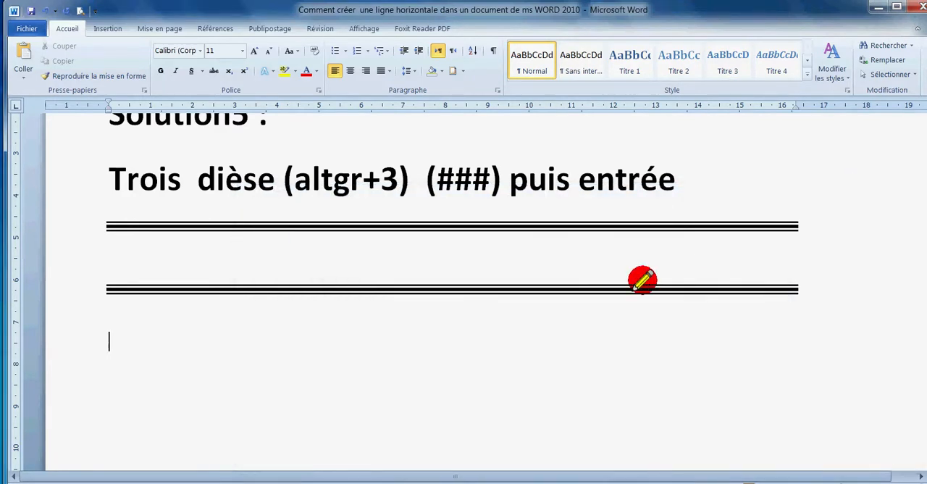
Insert a thin horizontal line below the Solution6 instructions with --- and a paragraph break, and add the note "Le moins de la touche 6"
{"action": "scroll", "coordinate": [497, 373], "scroll_direction": "down", "scroll_amount": 5}
{"action": "scroll", "coordinate": [498, 374], "scroll_direction": "down", "scroll_amount": 5}
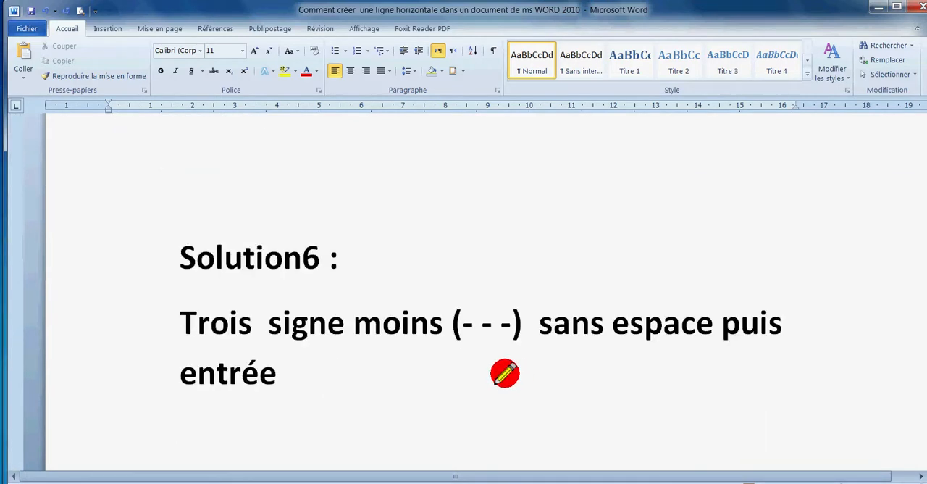
{"action": "left_click", "coordinate": [163, 215]}
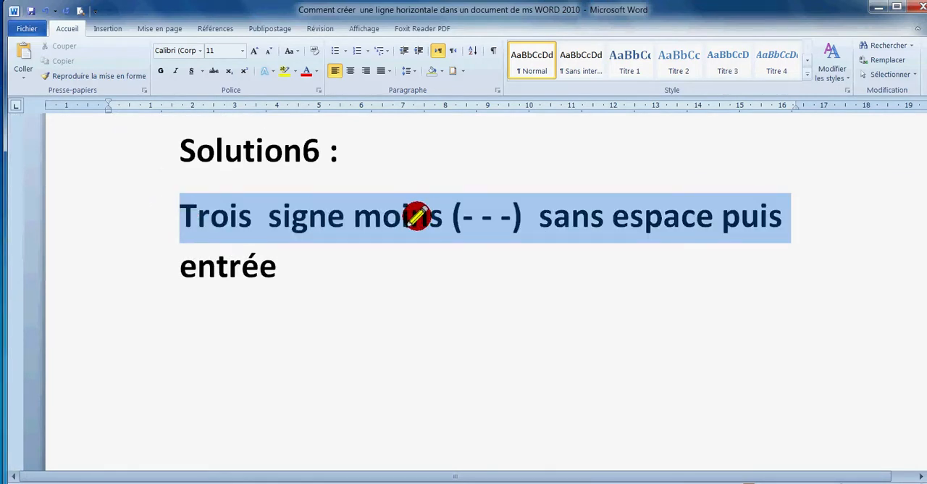
{"action": "left_click", "coordinate": [471, 215]}
{"action": "left_click_drag", "start_coordinate": [517, 215], "coordinate": [445, 218]}
{"action": "left_click", "coordinate": [329, 244]}
{"action": "key", "text": "Return"}
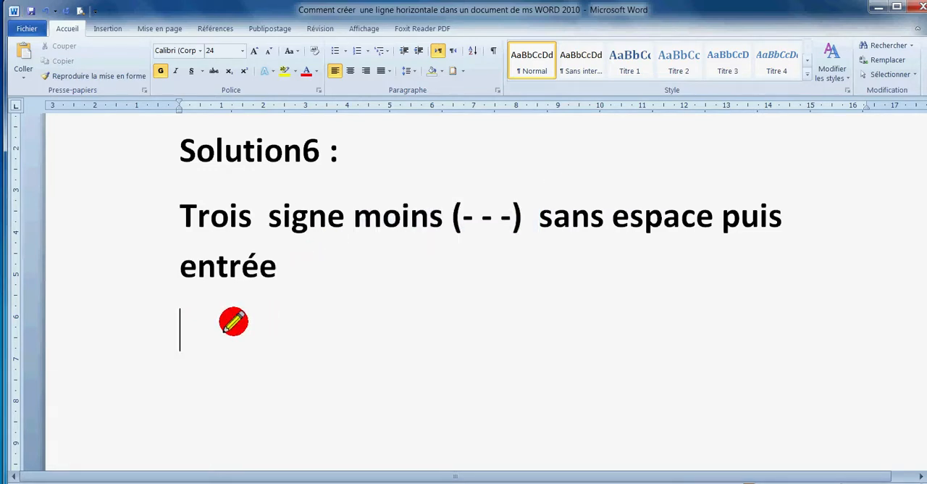
{"action": "type", "text": "---"}
{"action": "key", "text": "Return"}
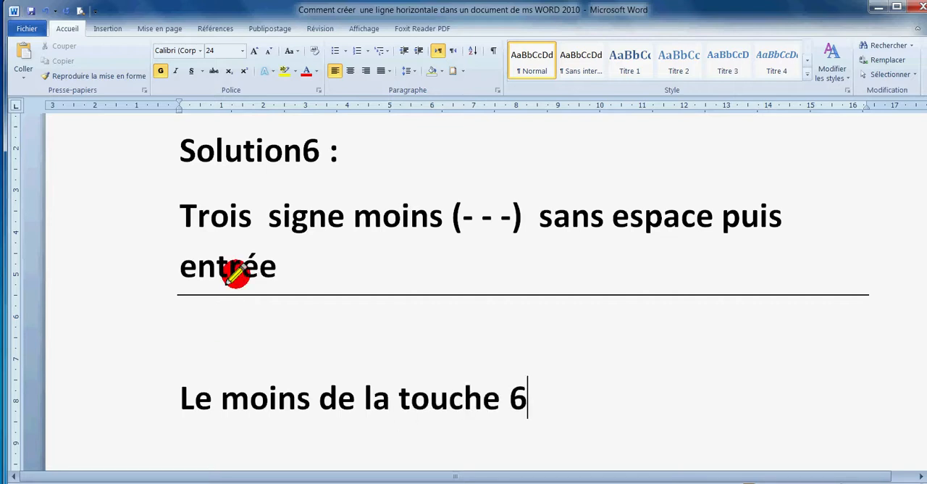
Colour the words "largeur nulle" red in the Solution7 text
{"action": "scroll", "coordinate": [307, 327], "scroll_direction": "down", "scroll_amount": 3}
{"action": "scroll", "coordinate": [313, 328], "scroll_direction": "down", "scroll_amount": 3}
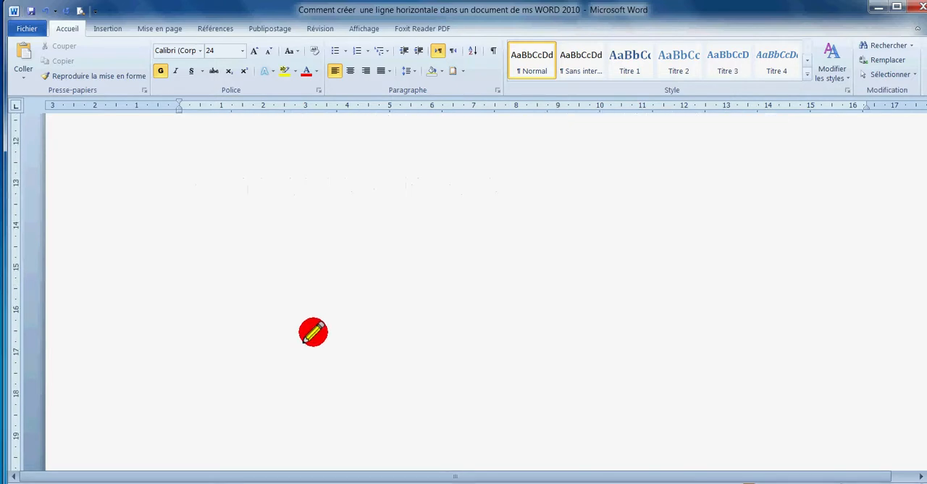
{"action": "scroll", "coordinate": [313, 331], "scroll_direction": "down", "scroll_amount": 5}
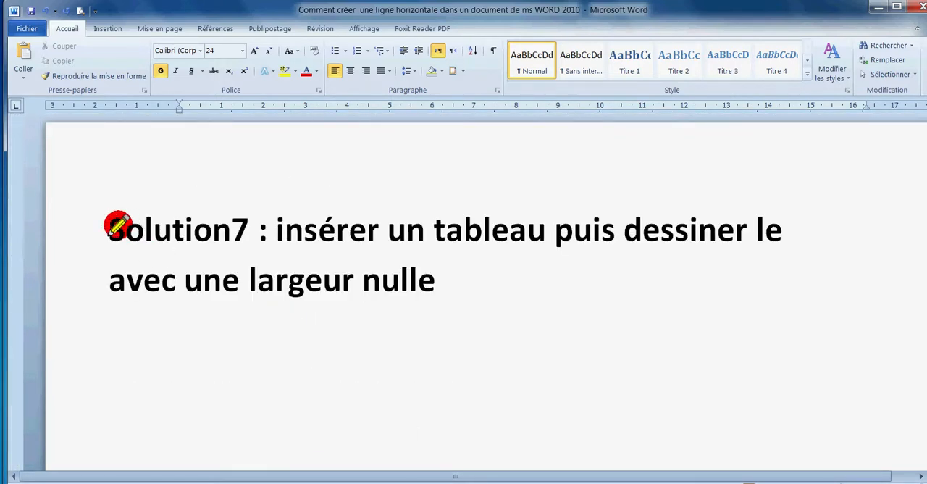
{"action": "left_click_drag", "start_coordinate": [110, 229], "coordinate": [636, 264]}
{"action": "left_click_drag", "start_coordinate": [249, 271], "coordinate": [420, 275]}
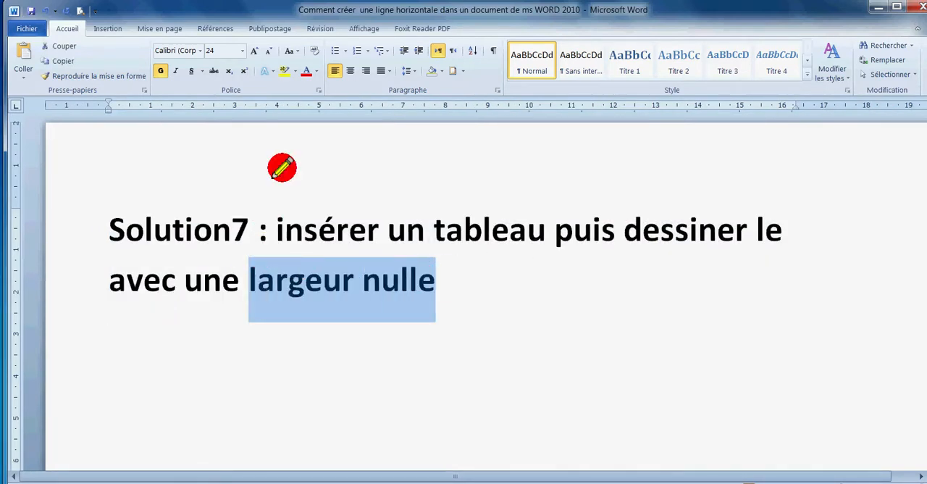
{"action": "left_click", "coordinate": [307, 71]}
Draw a zero-height table across the page below the Solution7 text to form a horizontal line, then stop table drawing
{"action": "left_click", "coordinate": [260, 341]}
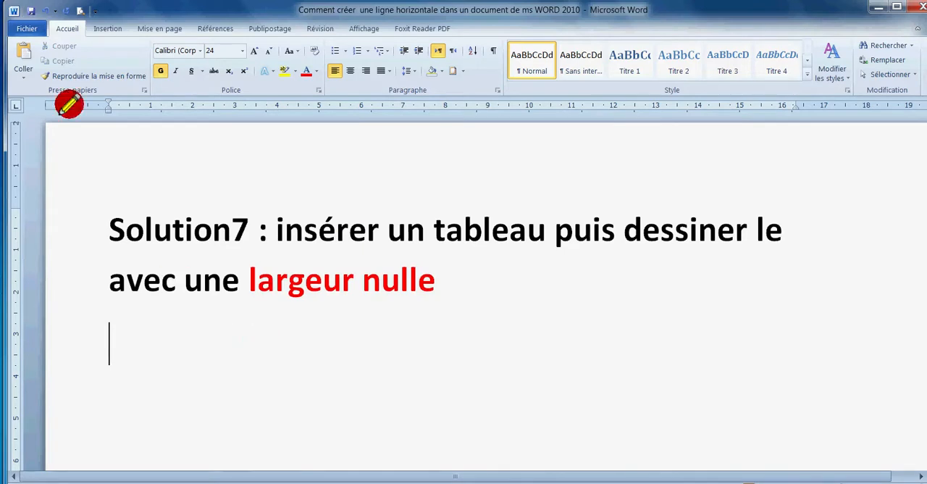
{"action": "left_click", "coordinate": [105, 29]}
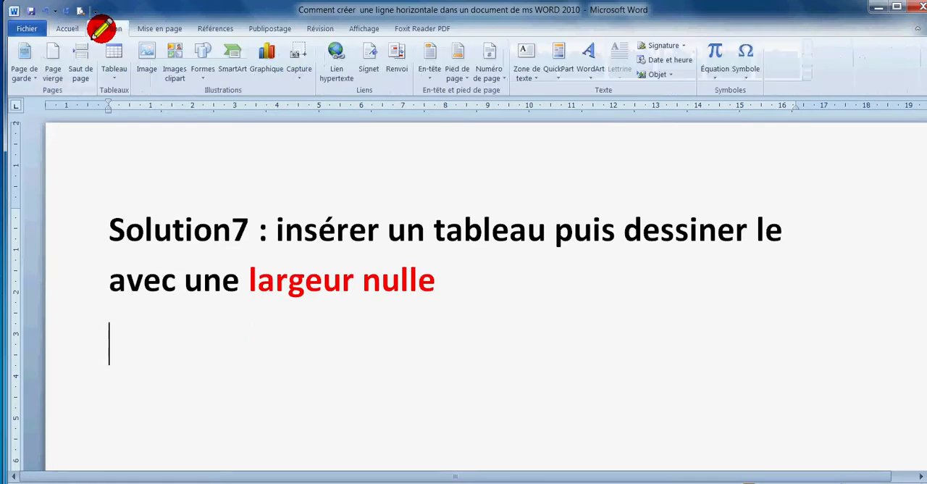
{"action": "left_click", "coordinate": [113, 72]}
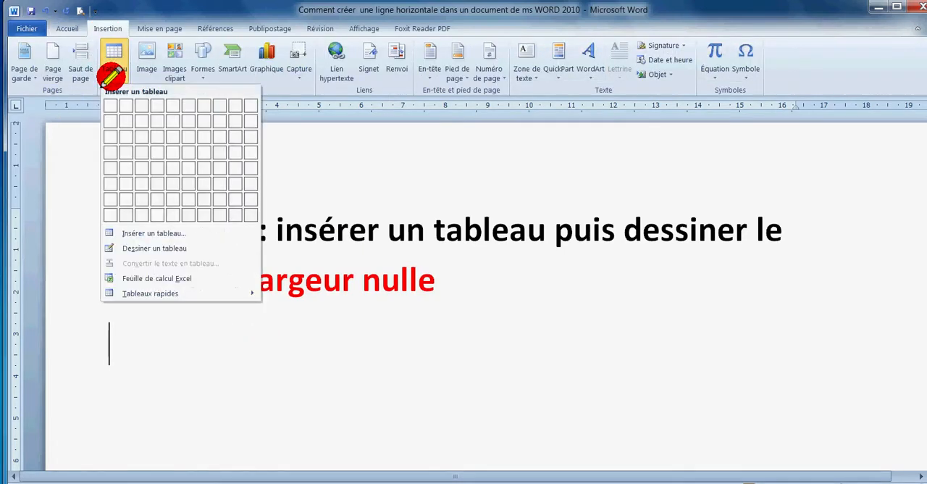
{"action": "left_click", "coordinate": [130, 247]}
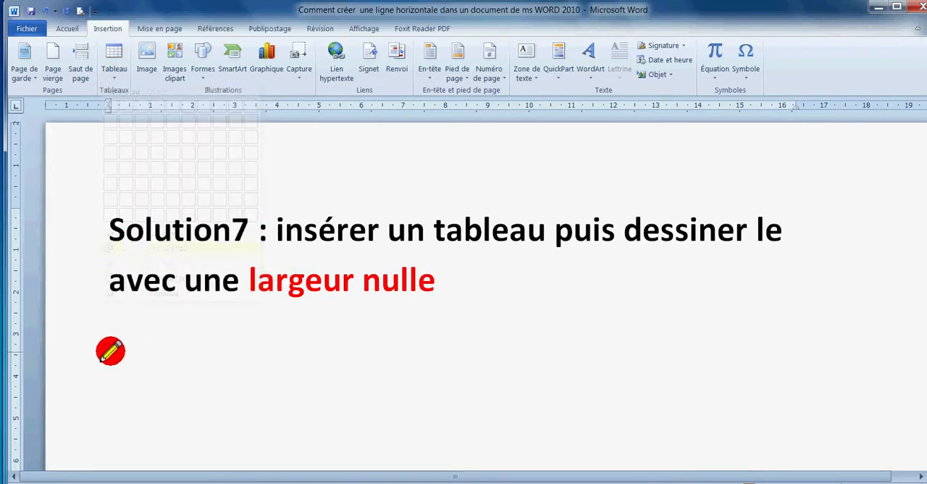
{"action": "mouse_move", "coordinate": [96, 343]}
{"action": "left_mouse_down"}
{"action": "mouse_move", "coordinate": [749, 333]}
{"action": "mouse_move", "coordinate": [797, 343]}
{"action": "left_mouse_up"}
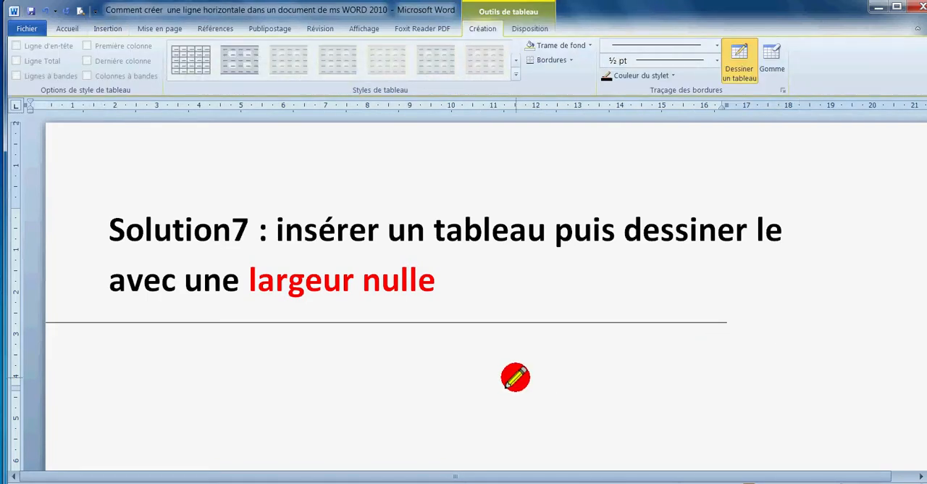
{"action": "key", "text": "Escape"}
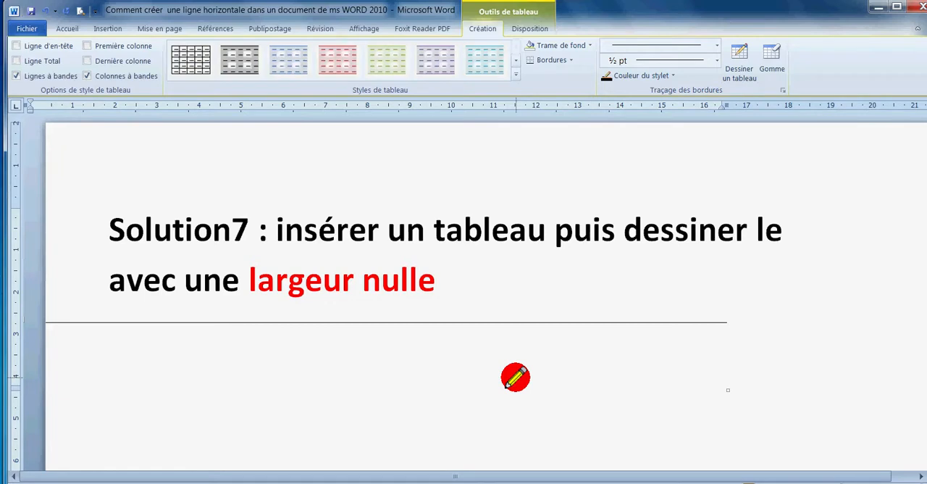
Go to the Solution8 instructions and start an empty paragraph below "altgr+2 +espace"
{"action": "scroll", "coordinate": [515, 376], "scroll_direction": "down", "scroll_amount": 10}
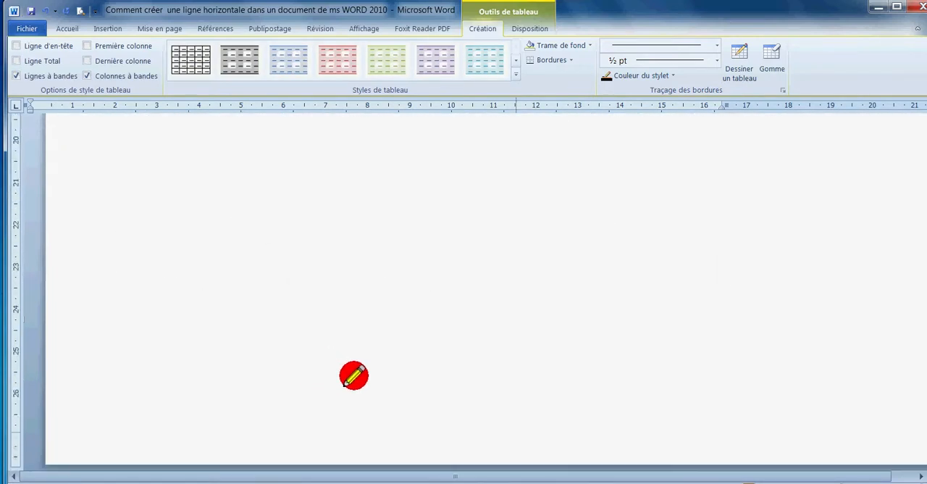
{"action": "left_click", "coordinate": [250, 265]}
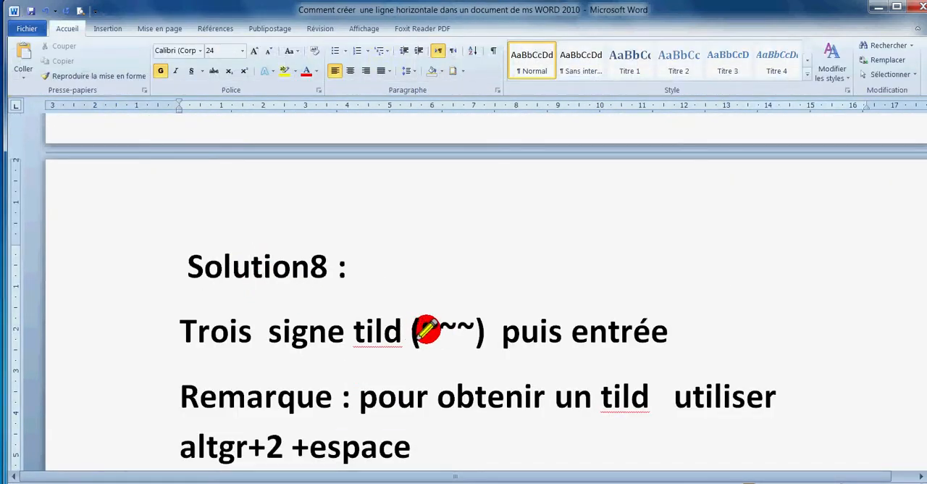
{"action": "left_click_drag", "start_coordinate": [423, 329], "coordinate": [472, 330]}
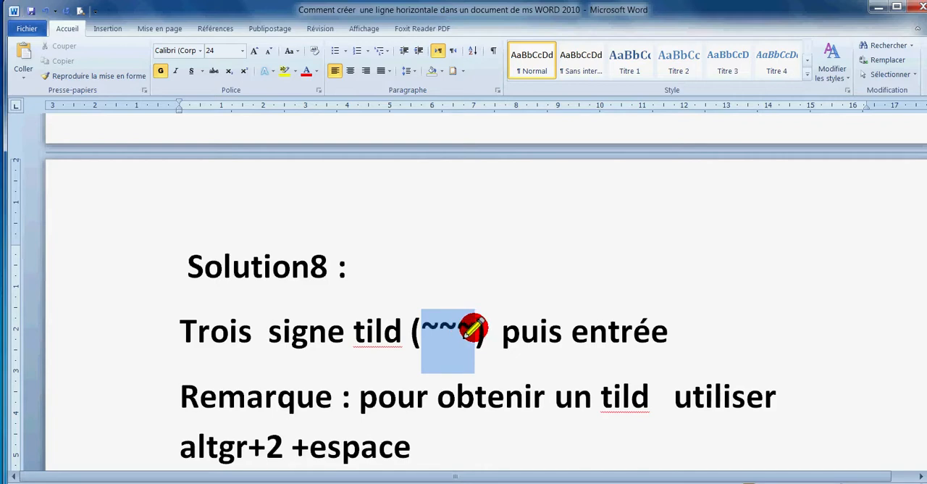
{"action": "left_click", "coordinate": [592, 396]}
{"action": "scroll", "coordinate": [366, 417], "scroll_direction": "down", "scroll_amount": 3}
{"action": "left_click", "coordinate": [407, 304]}
{"action": "key", "text": "Return"}
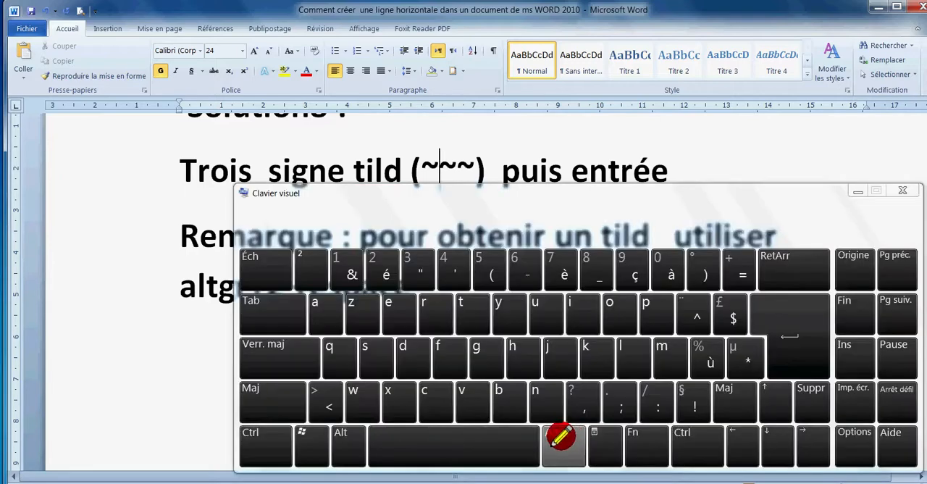
Demonstrate the AltGr+2 tilde combination on the on-screen keyboard, then minimize the keyboard
{"action": "left_click", "coordinate": [563, 443]}
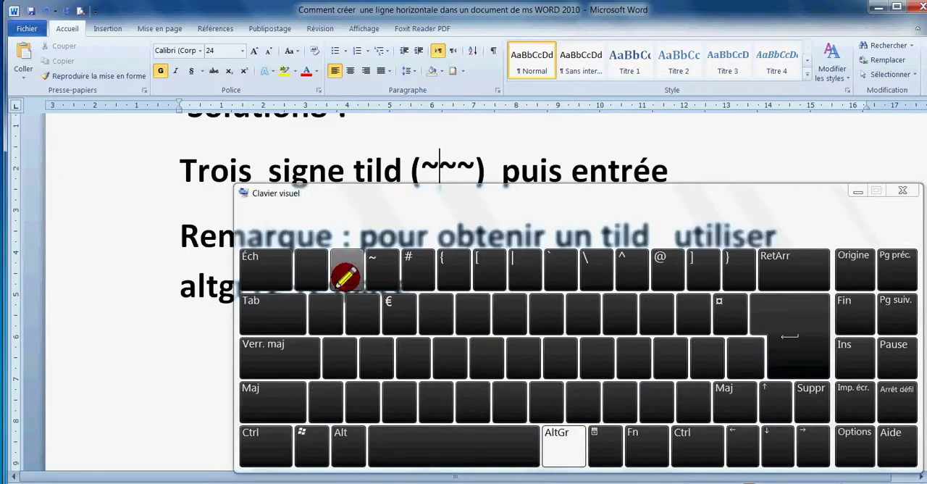
{"action": "left_click", "coordinate": [382, 271]}
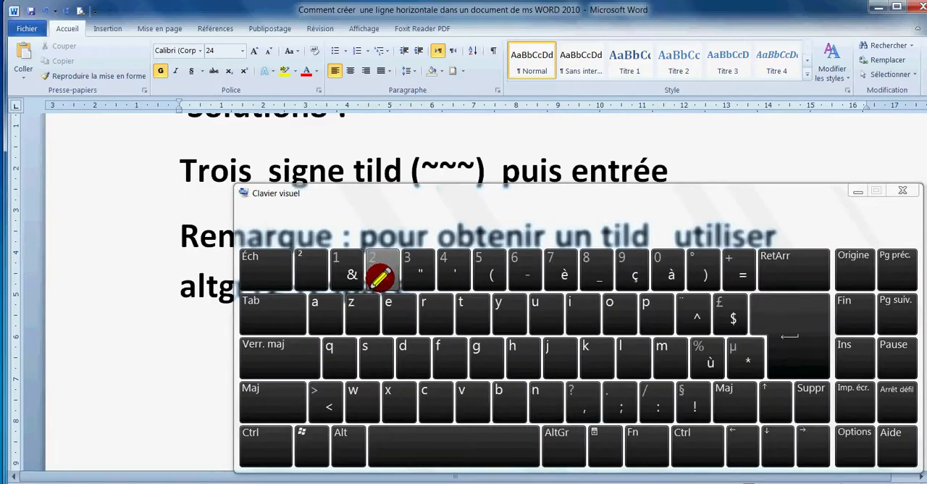
{"action": "left_click", "coordinate": [855, 191]}
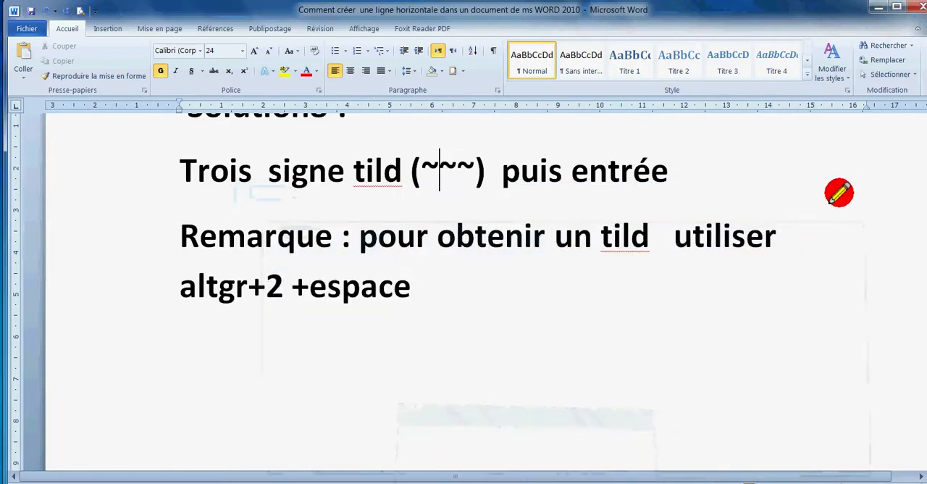
Create a wavy line below the Solution8 note by copying ~~~ into the empty paragraph and adding a paragraph break
{"action": "left_click", "coordinate": [422, 313]}
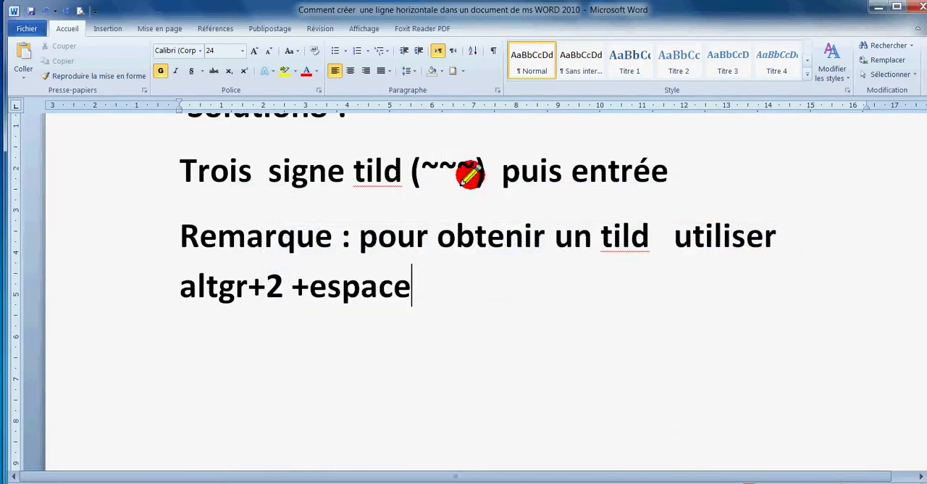
{"action": "left_click_drag", "start_coordinate": [472, 159], "coordinate": [427, 161]}
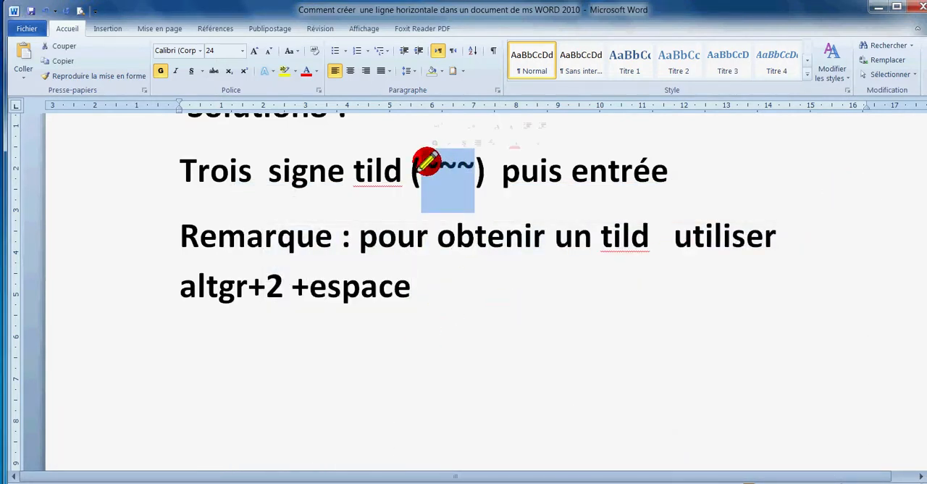
{"action": "left_click", "coordinate": [182, 337]}
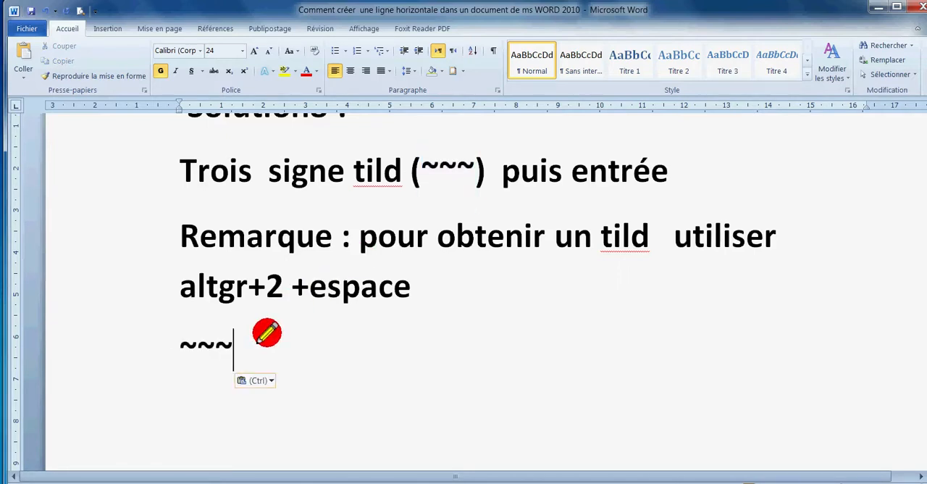
{"action": "key", "text": "Return"}
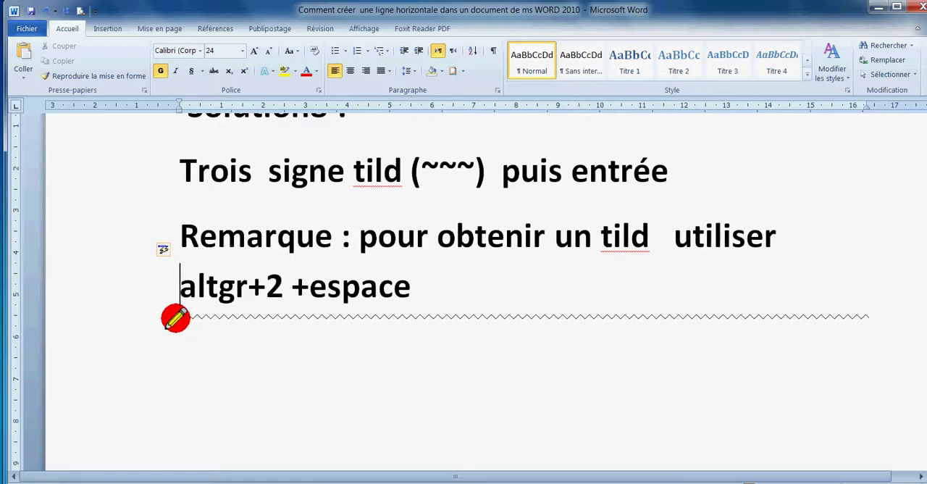
Italicize the "altgr+2 +espace" line above the wavy line
{"action": "left_click_drag", "start_coordinate": [174, 314], "coordinate": [524, 320]}
{"action": "left_click", "coordinate": [554, 300]}
{"action": "left_click", "coordinate": [474, 321]}
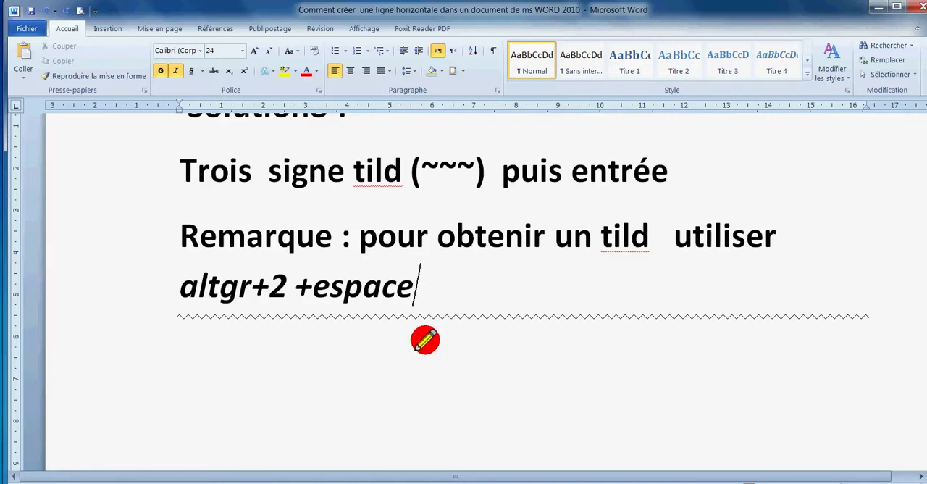
Insert two double lines below the Solution9 instructions, entering === and a paragraph break for each
{"action": "scroll", "coordinate": [410, 362], "scroll_direction": "down", "scroll_amount": 5}
{"action": "left_click_drag", "start_coordinate": [180, 189], "coordinate": [585, 247]}
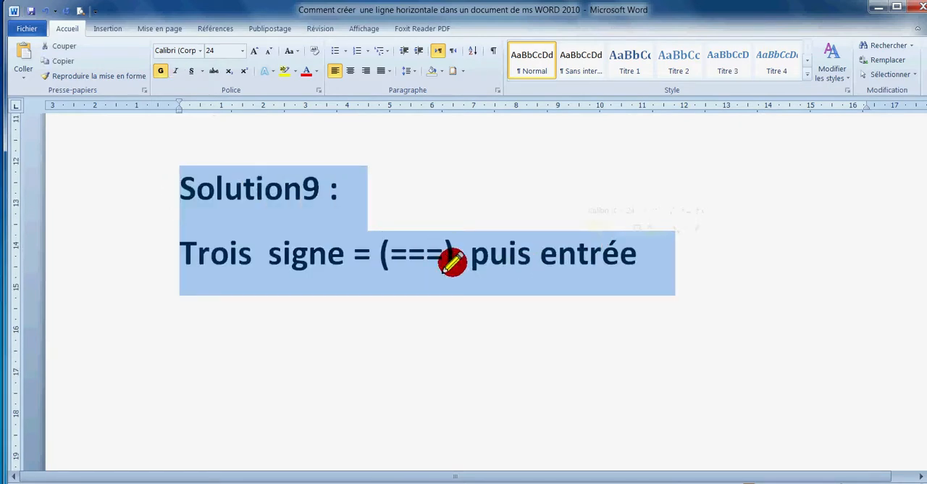
{"action": "left_click", "coordinate": [452, 262]}
{"action": "left_click", "coordinate": [239, 331]}
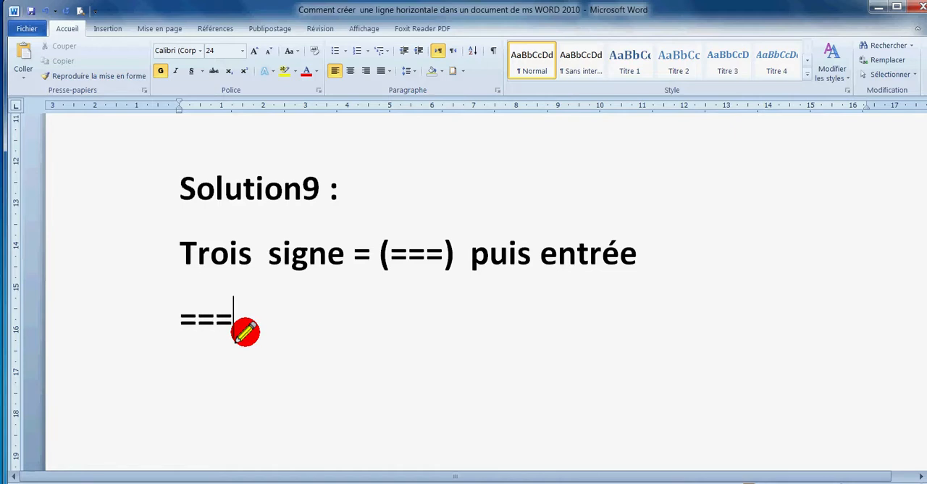
{"action": "type", "text": "==="}
{"action": "key", "text": "Return"}
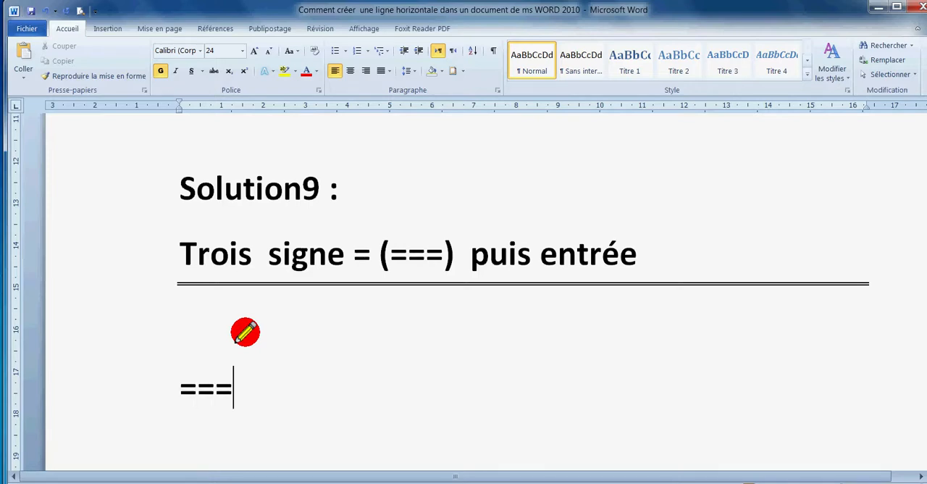
{"action": "type", "text": "==="}
{"action": "key", "text": "Return"}
Examine the Solution10 instructions and the Bordure et trame picture down to its Ligne horizontale option
{"action": "scroll", "coordinate": [244, 331], "scroll_direction": "down", "scroll_amount": 10}
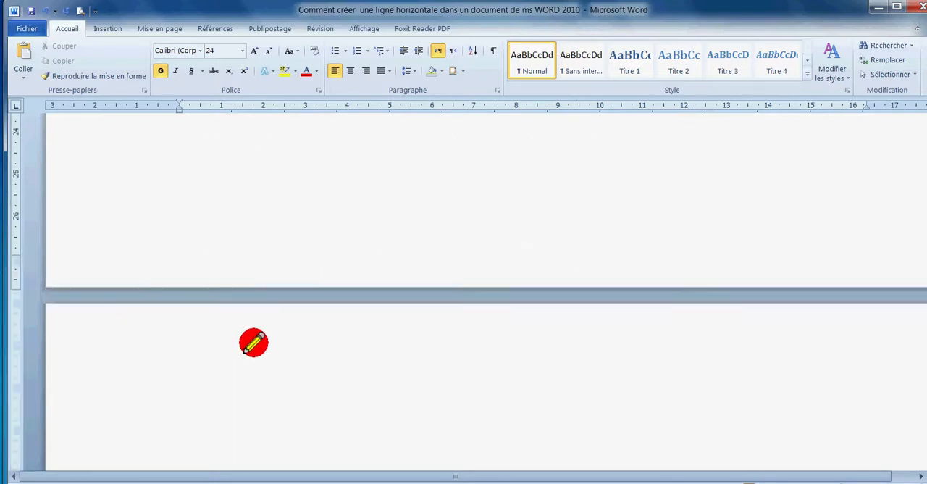
{"action": "left_click_drag", "start_coordinate": [108, 223], "coordinate": [552, 330]}
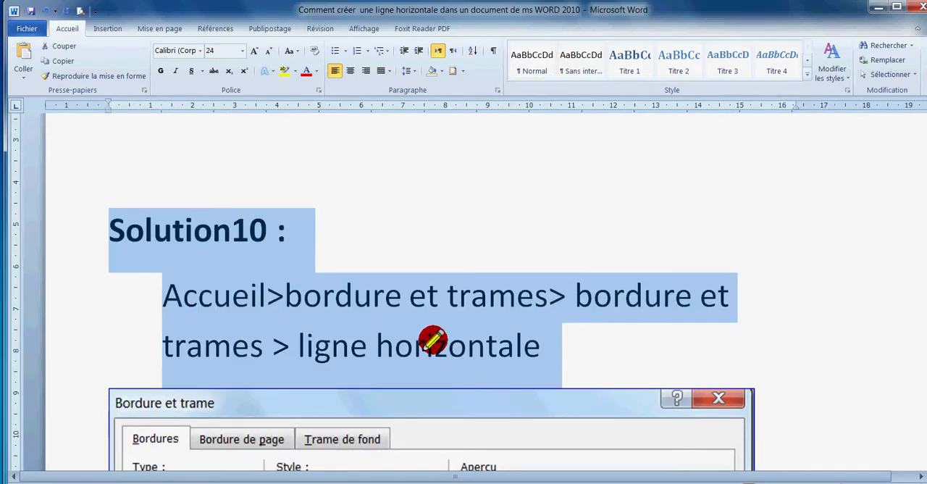
{"action": "left_click", "coordinate": [432, 339]}
{"action": "left_click", "coordinate": [575, 295]}
{"action": "left_click_drag", "start_coordinate": [577, 295], "coordinate": [728, 297]}
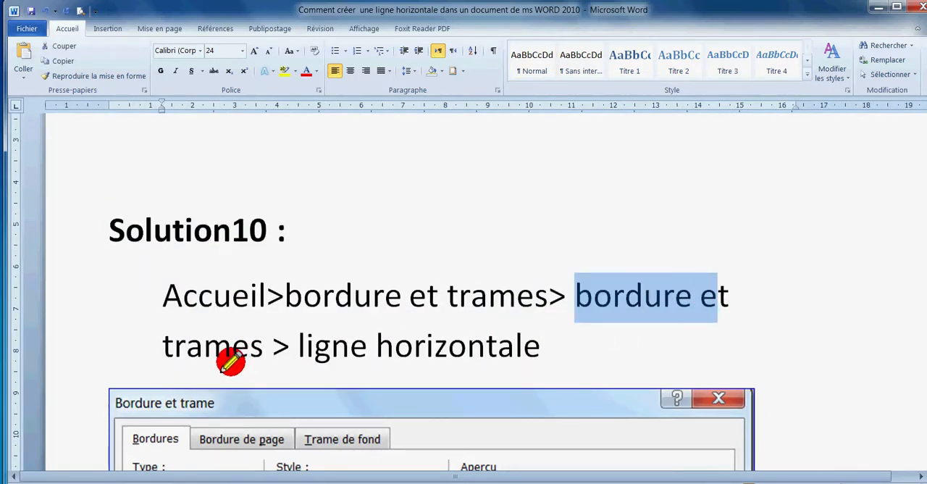
{"action": "left_click", "coordinate": [258, 345]}
{"action": "scroll", "coordinate": [355, 419], "scroll_direction": "down", "scroll_amount": 3}
{"action": "scroll", "coordinate": [254, 326], "scroll_direction": "down", "scroll_amount": 4}
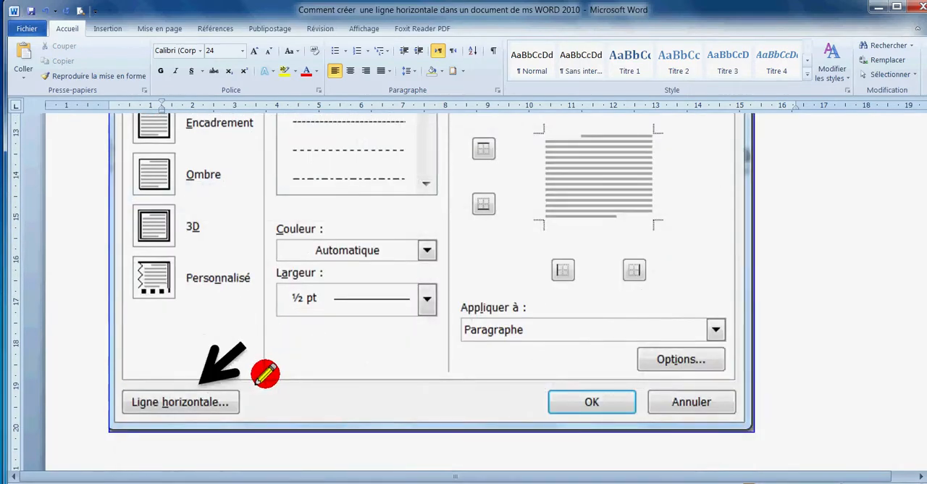
Open the Bordure et trame dialog for the empty paragraph below the Solution10 picture
{"action": "scroll", "coordinate": [176, 407], "scroll_direction": "down", "scroll_amount": 6}
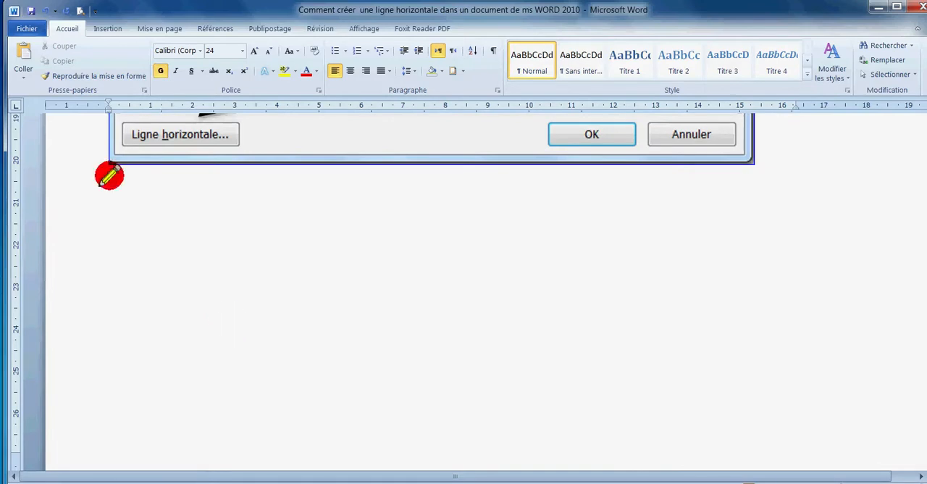
{"action": "left_click", "coordinate": [105, 28]}
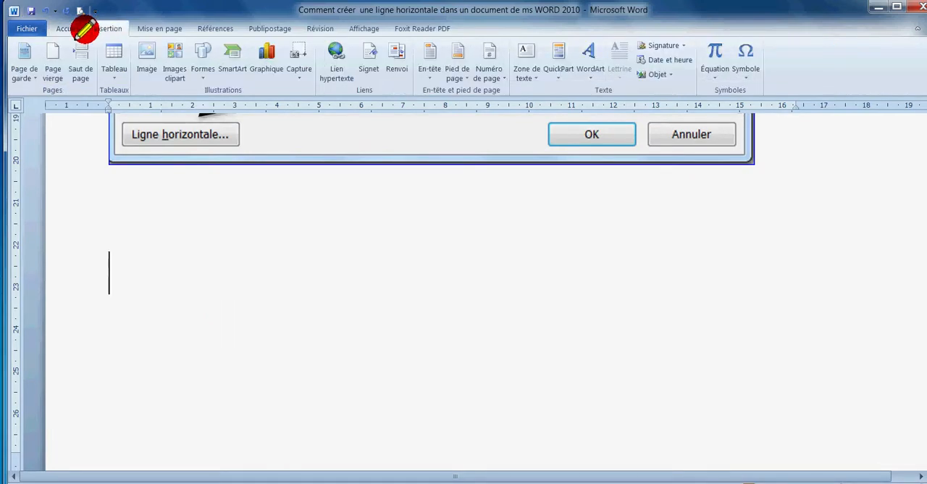
{"action": "left_click", "coordinate": [66, 28]}
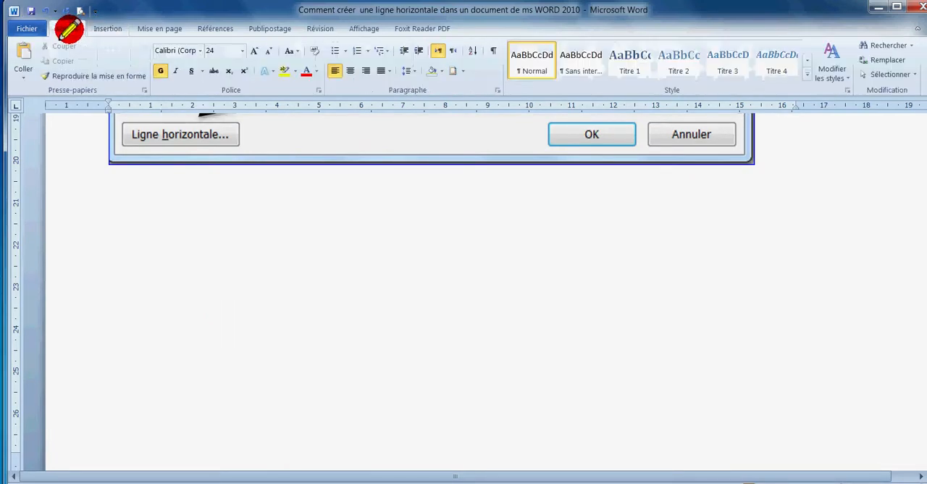
{"action": "left_click", "coordinate": [456, 70]}
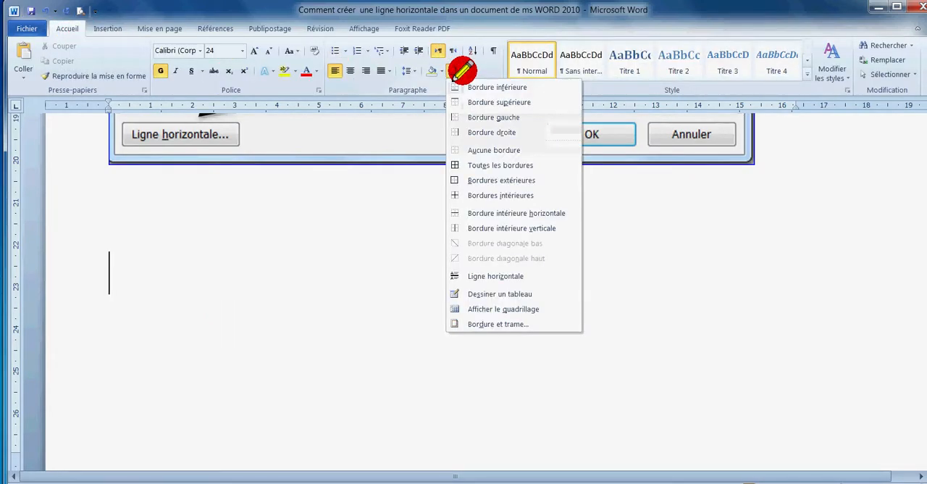
{"action": "left_click", "coordinate": [485, 324]}
{"action": "left_click_drag", "start_coordinate": [396, 161], "coordinate": [412, 152]}
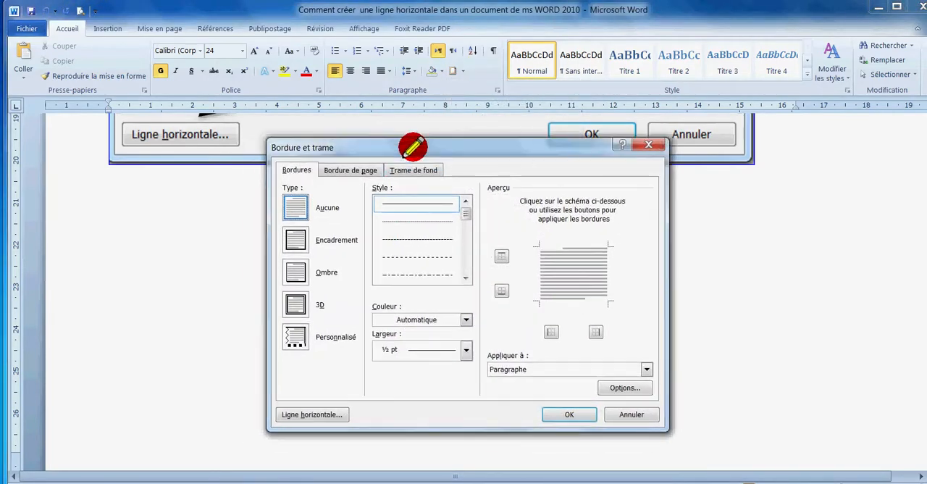
Insert the dark green marbled line from the Ligne horizontale gallery
{"action": "left_click", "coordinate": [307, 411]}
{"action": "left_click_drag", "start_coordinate": [567, 180], "coordinate": [580, 329]}
{"action": "left_click", "coordinate": [510, 313]}
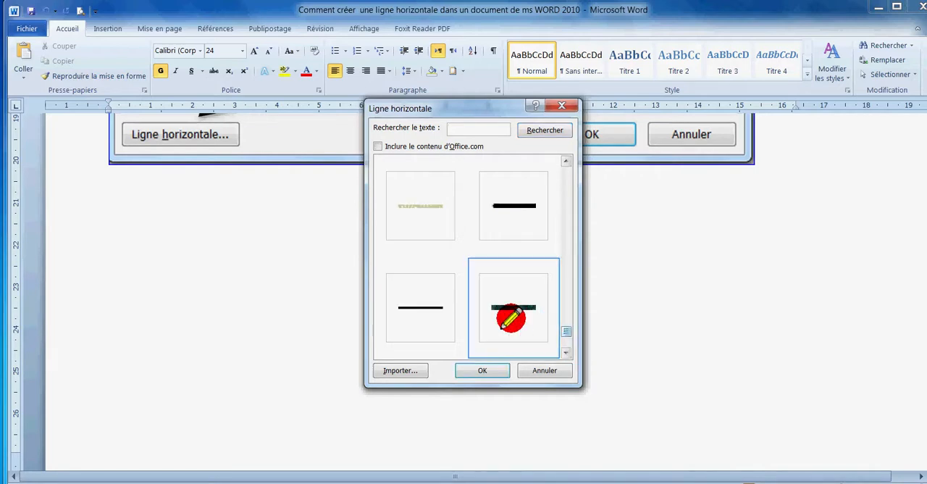
{"action": "left_click", "coordinate": [482, 368]}
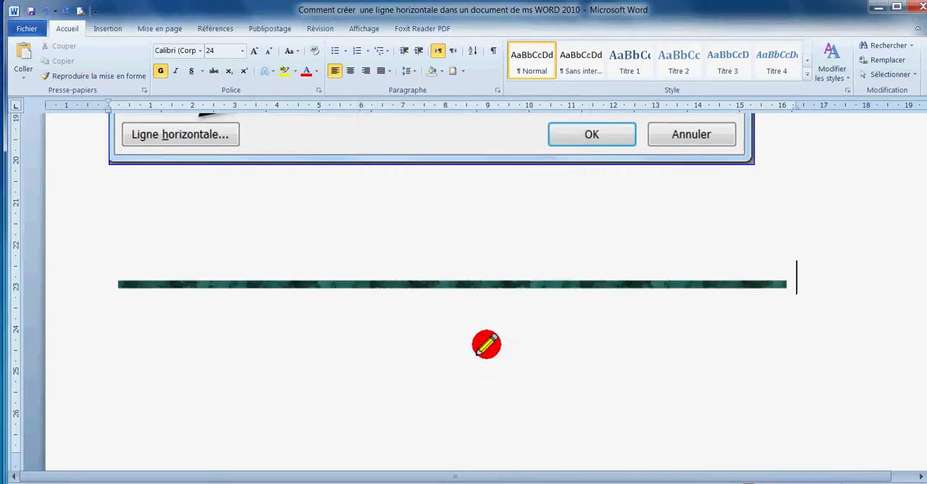
Thicken the inserted green marbled line by stretching its height, then deselect it
{"action": "left_click", "coordinate": [482, 284]}
{"action": "left_click_drag", "start_coordinate": [453, 291], "coordinate": [454, 316]}
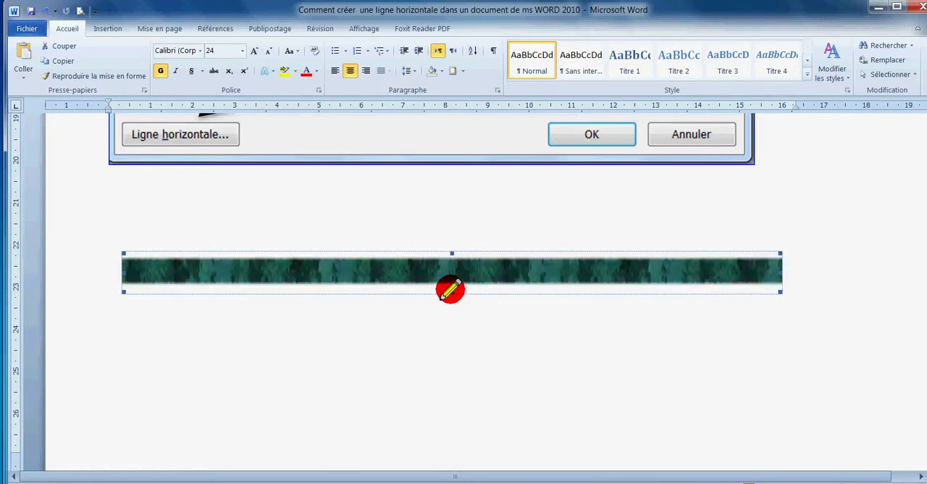
{"action": "left_click_drag", "start_coordinate": [453, 261], "coordinate": [452, 257]}
{"action": "left_click", "coordinate": [453, 323]}
{"action": "scroll", "coordinate": [452, 323], "scroll_direction": "down", "scroll_amount": 10}
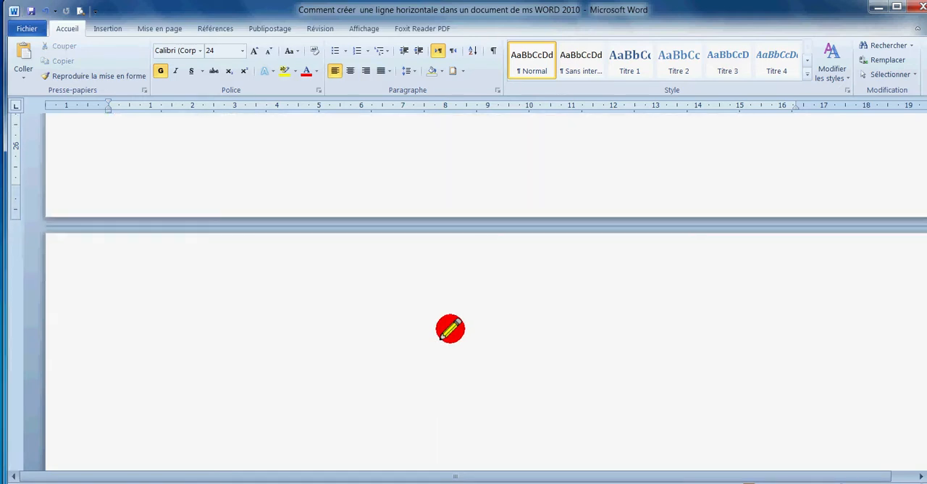
{"action": "scroll", "coordinate": [288, 225], "scroll_direction": "up", "scroll_amount": 3}
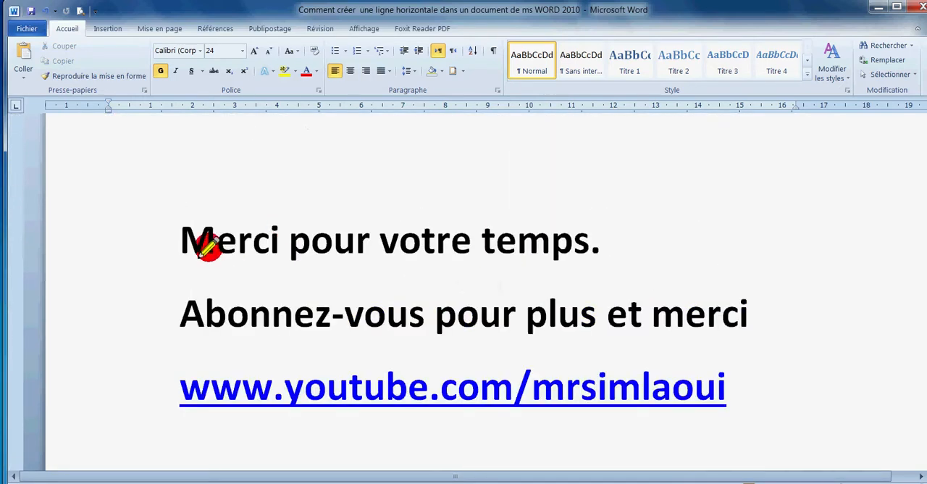